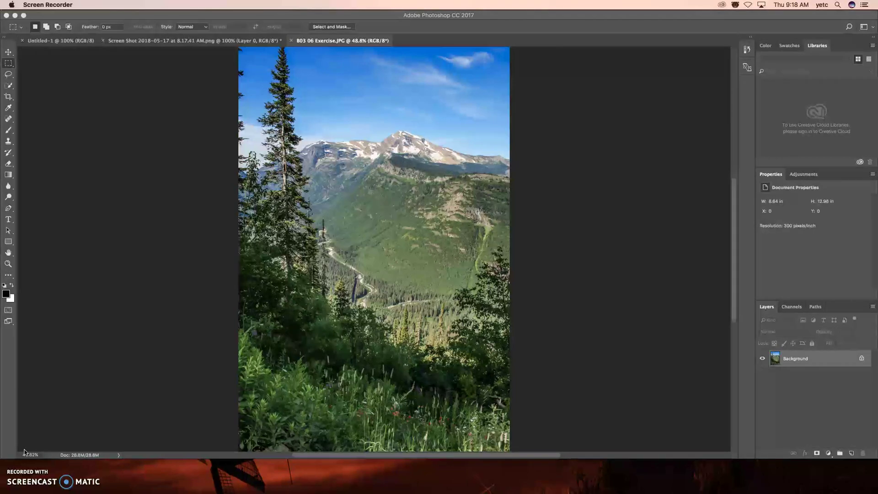
# - Bring Photoshop to the front with the mountain photo and open the Image menu
pyautogui.click(142, 310)
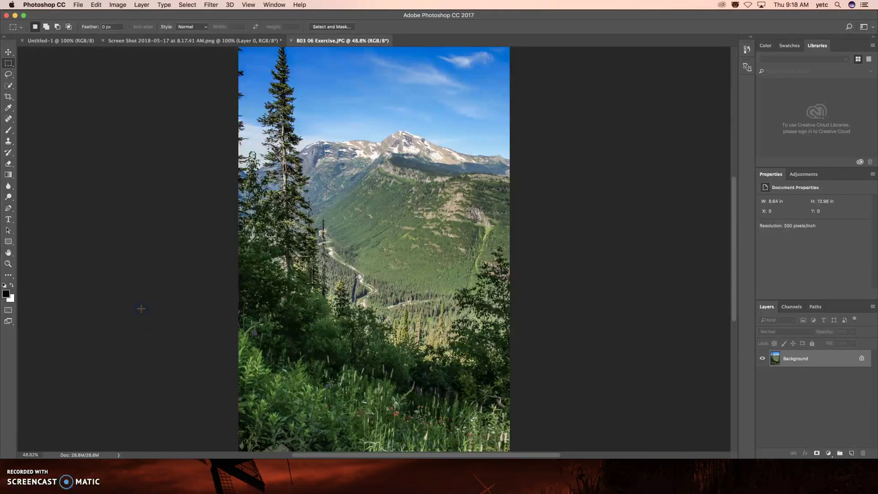
pyautogui.click(120, 8)
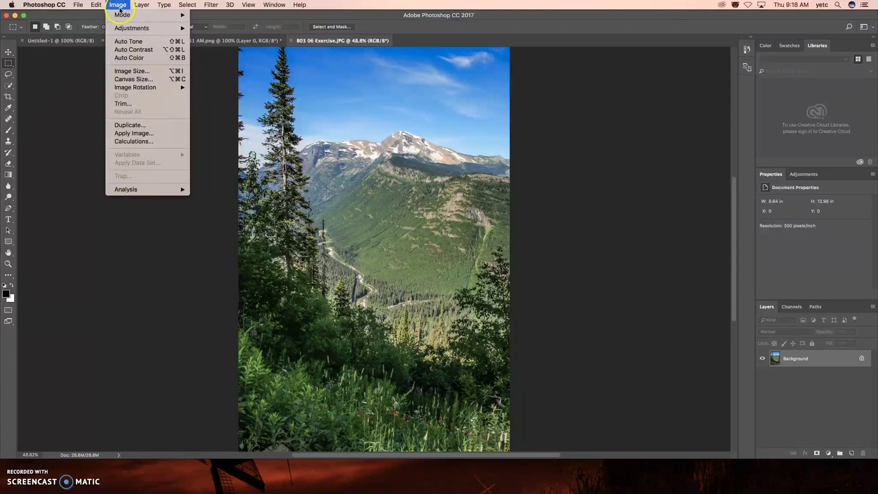
# - Open Image Size, showing 8.64 × 12.96 in at 300 ppi, and nudge the dialog aside
pyautogui.click(128, 72)
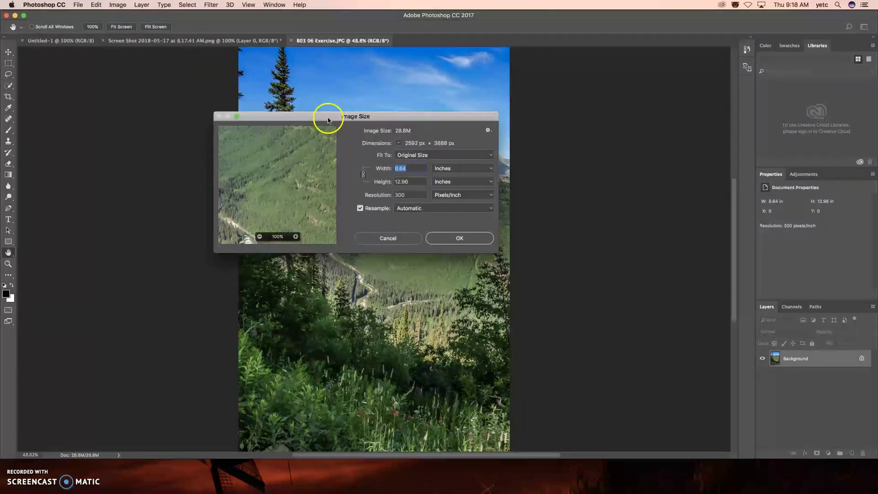
pyautogui.moveTo(327, 121); pyautogui.dragTo(349, 123)
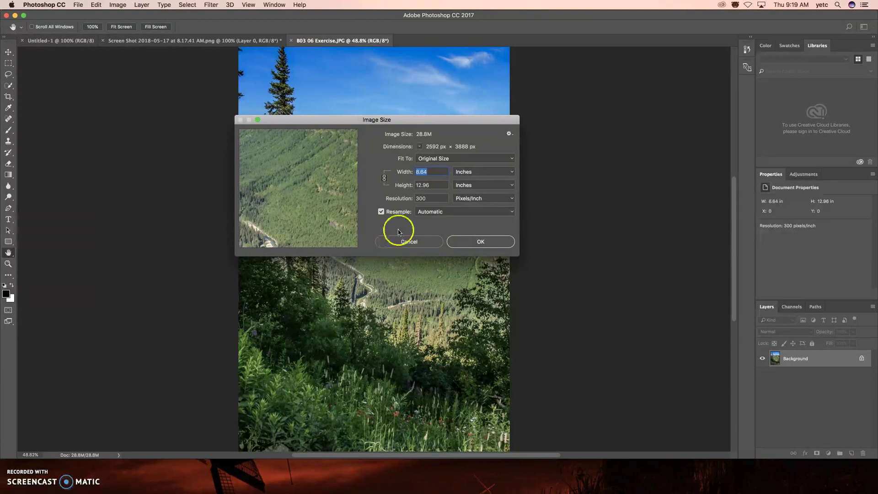
# - Set resampling to Bicubic Sharper (reduction) with width and height kept linked
pyautogui.click(381, 212)
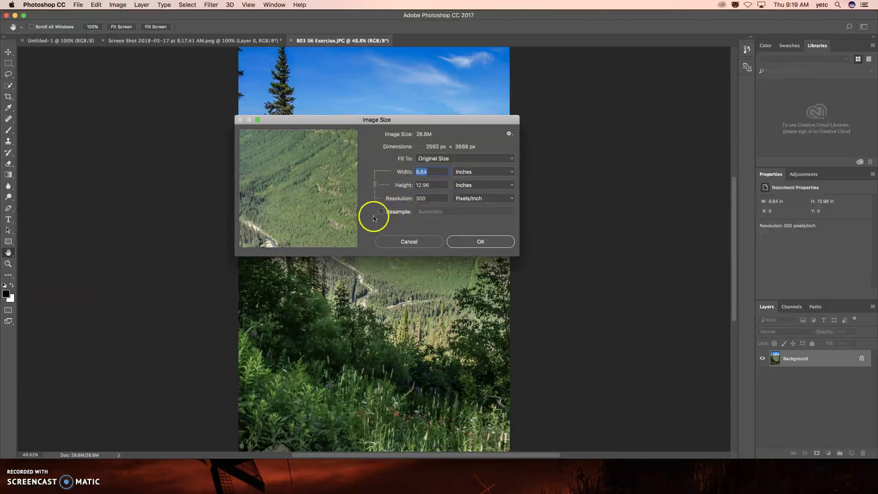
pyautogui.click(380, 213)
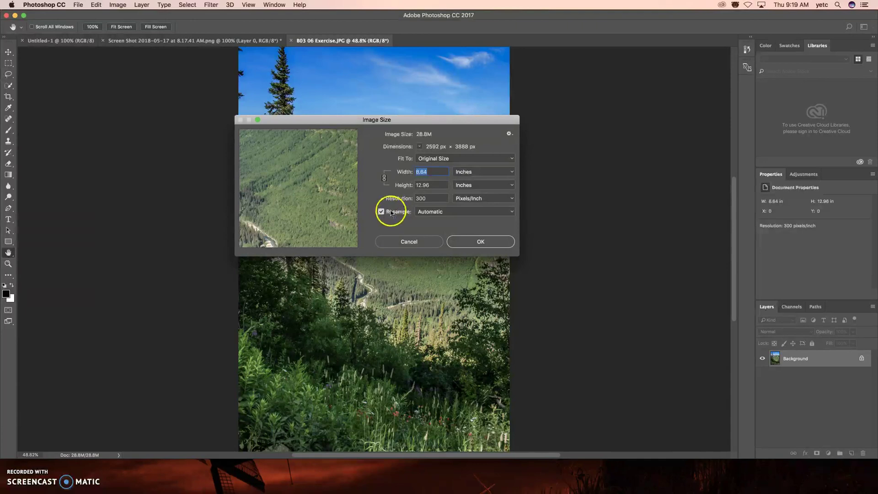
pyautogui.click(498, 211)
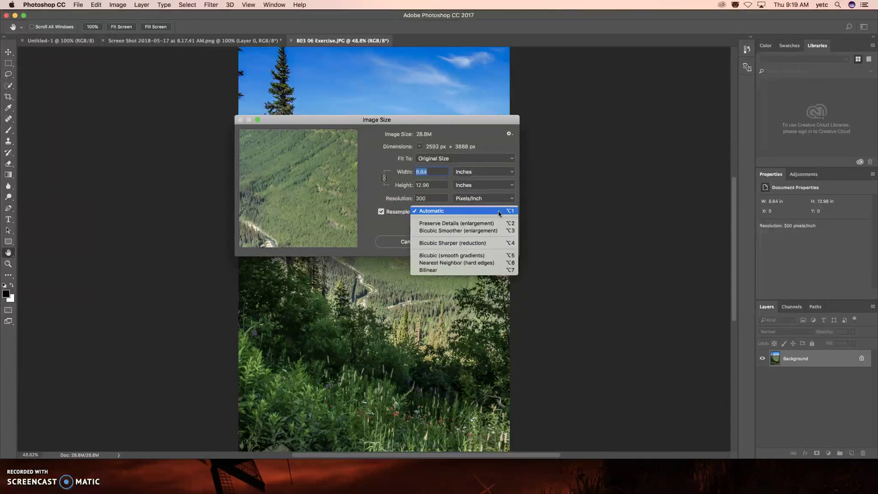
pyautogui.click(480, 243)
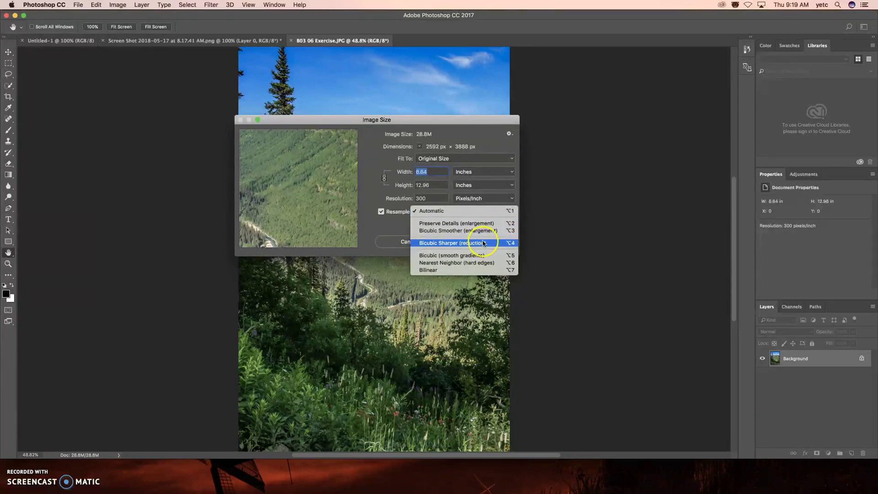
pyautogui.click(483, 243)
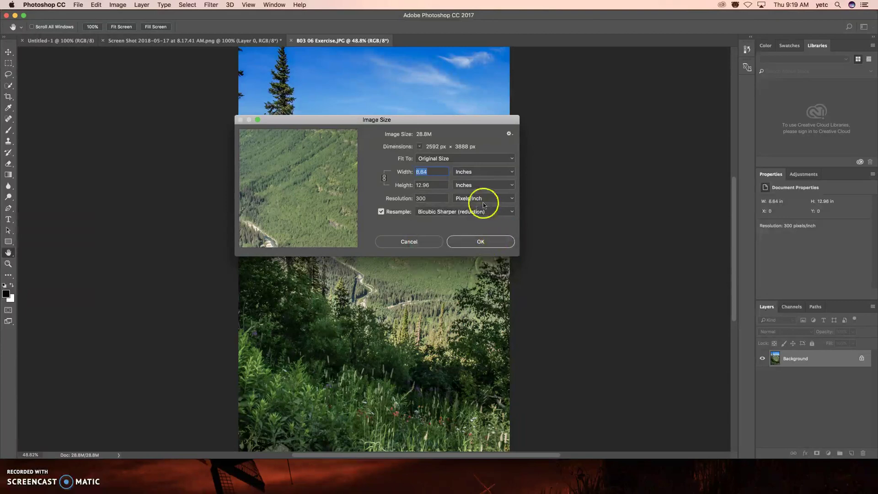
pyautogui.click(383, 179)
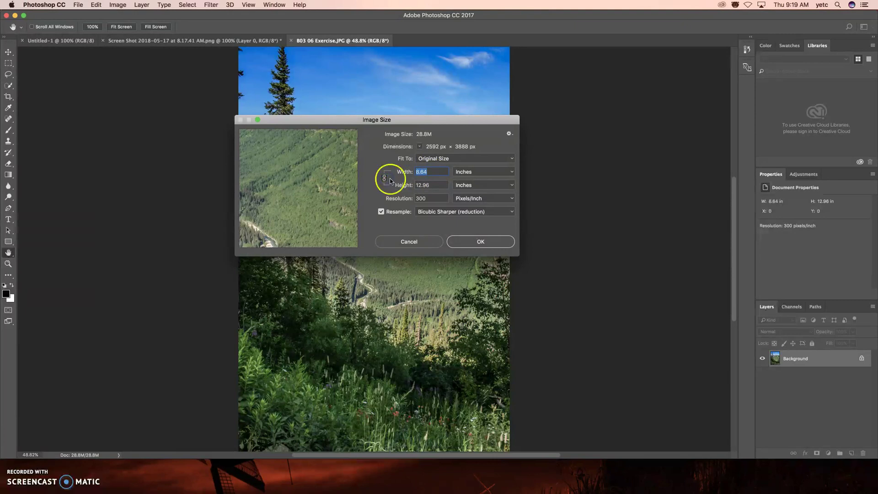
pyautogui.click(384, 179)
pyautogui.click(416, 172)
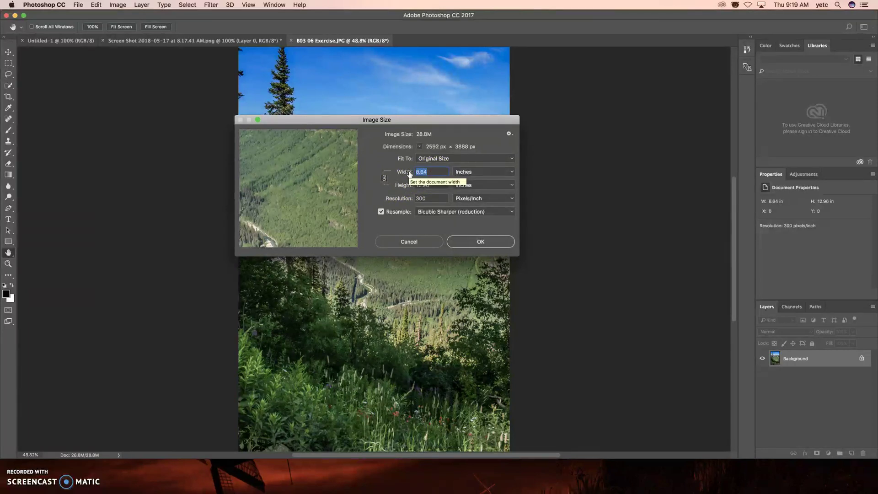
# - Enter width 4 in and resolution 72 ppi (288 × 432 px) and apply the resize
pyautogui.write('4')
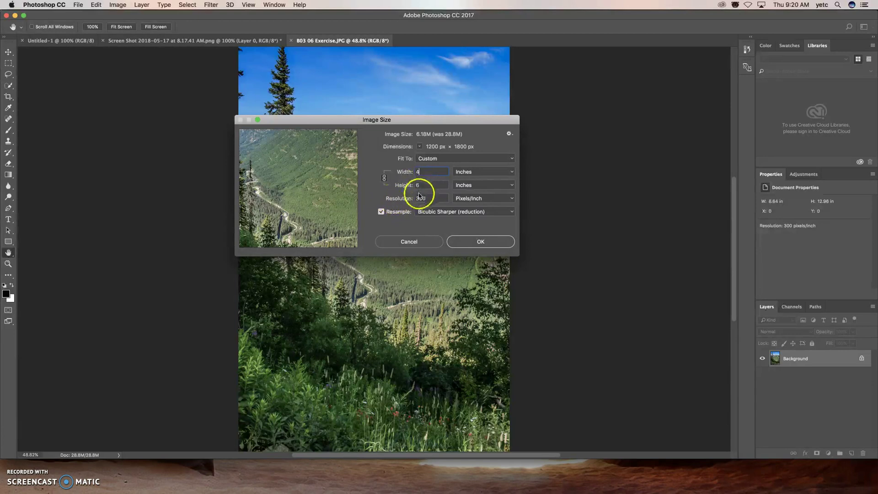
pyautogui.click(398, 198)
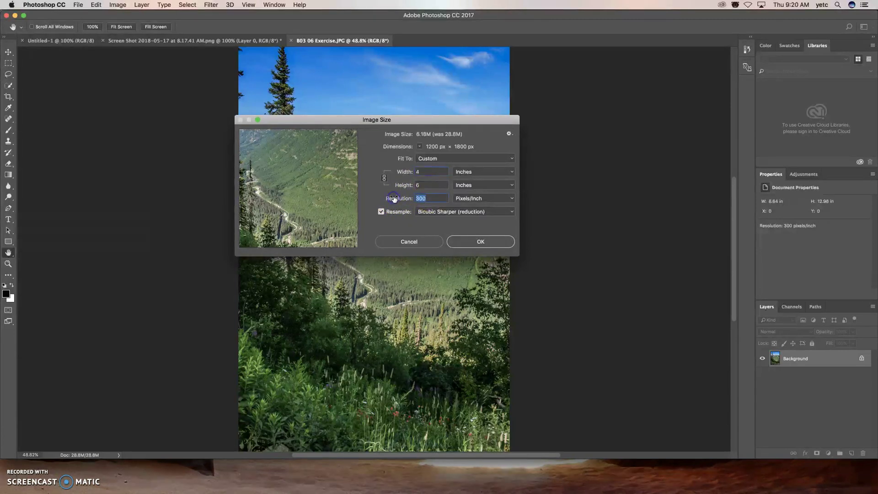
pyautogui.write('72')
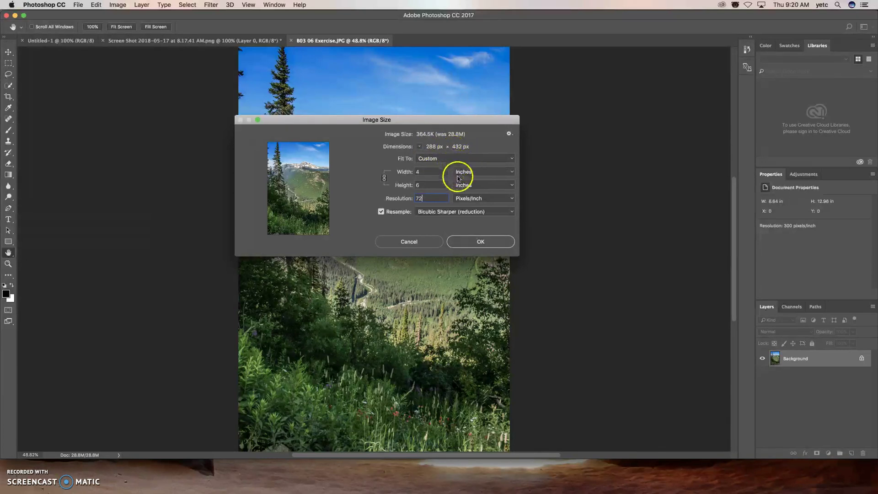
pyautogui.click(479, 243)
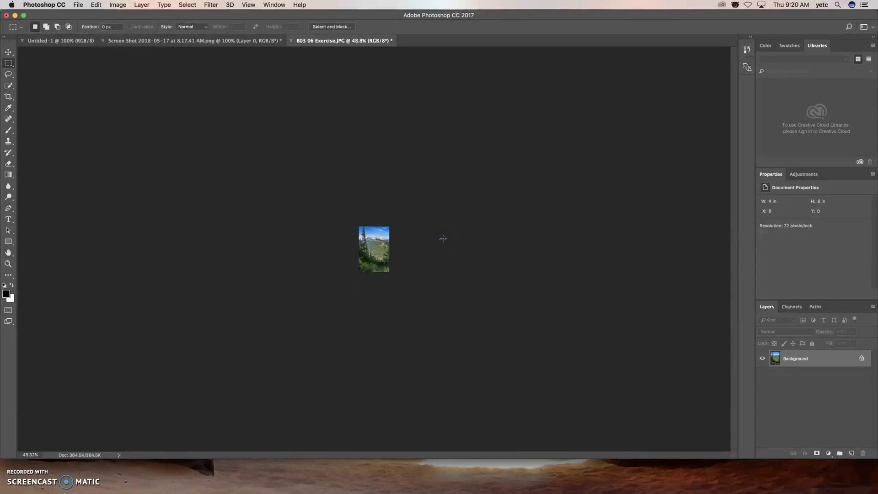
# - Inspect the resized photo at 100%, fit to window, then zoom in and back out
pyautogui.press('super+1')
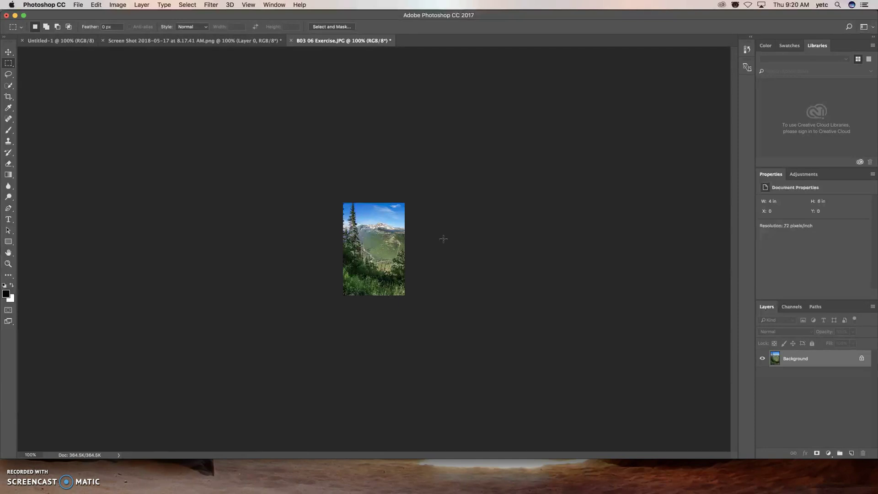
pyautogui.press('super+0')
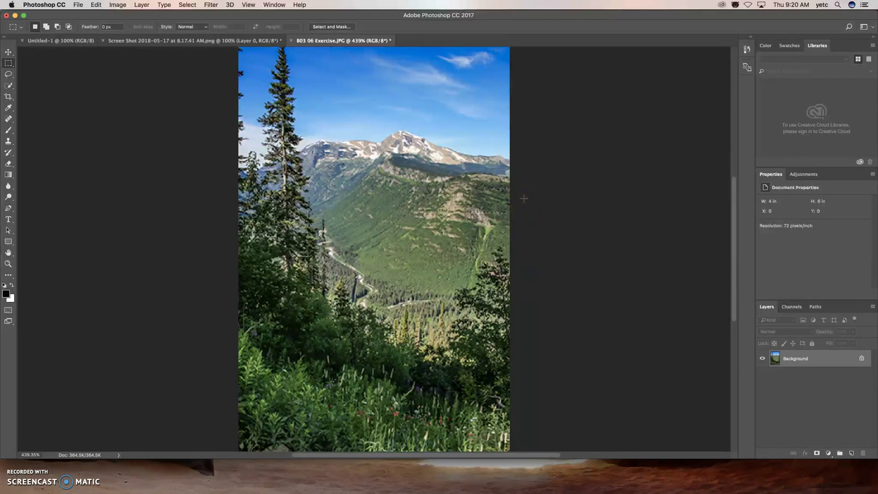
pyautogui.press('super+equal')
pyautogui.press('super+equal')
pyautogui.press('super+equal')
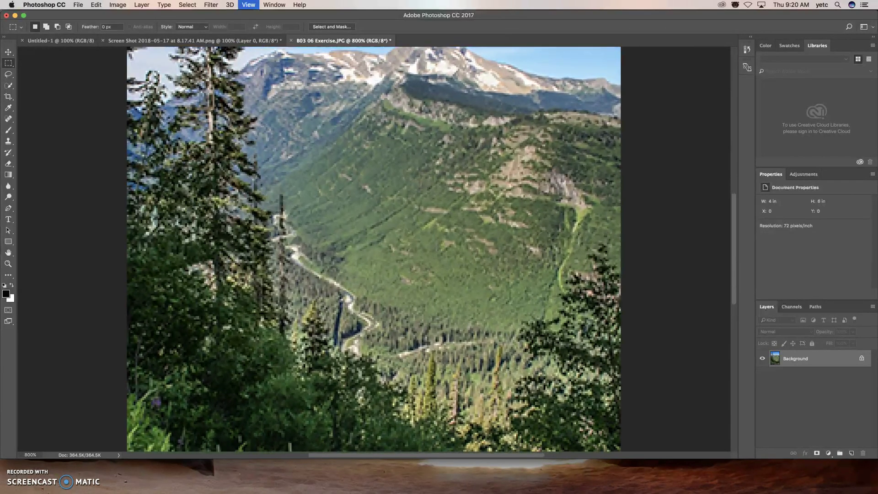
pyautogui.press('super+minus')
pyautogui.press('super+minus')
pyautogui.press('super+minus')
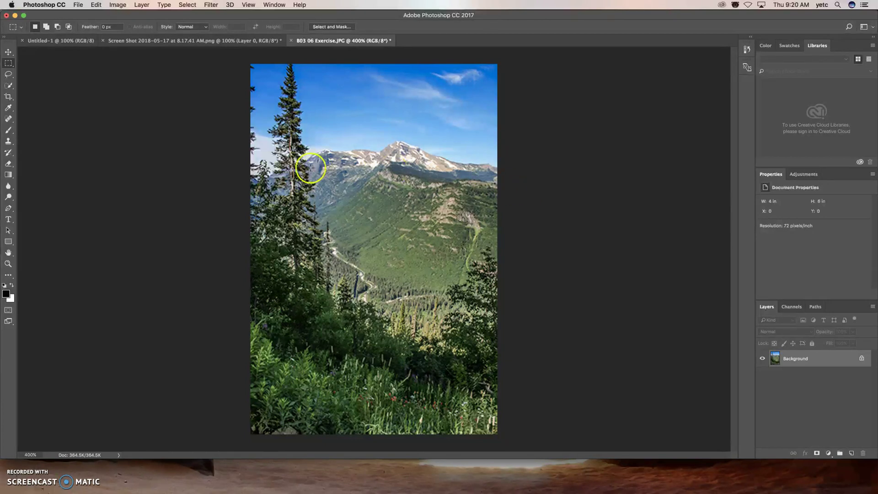
# - Save for Web (Legacy) as JPEG Medium, quality 30, to the Desktop as B03-06-Exercise.jpg
pyautogui.click(78, 5)
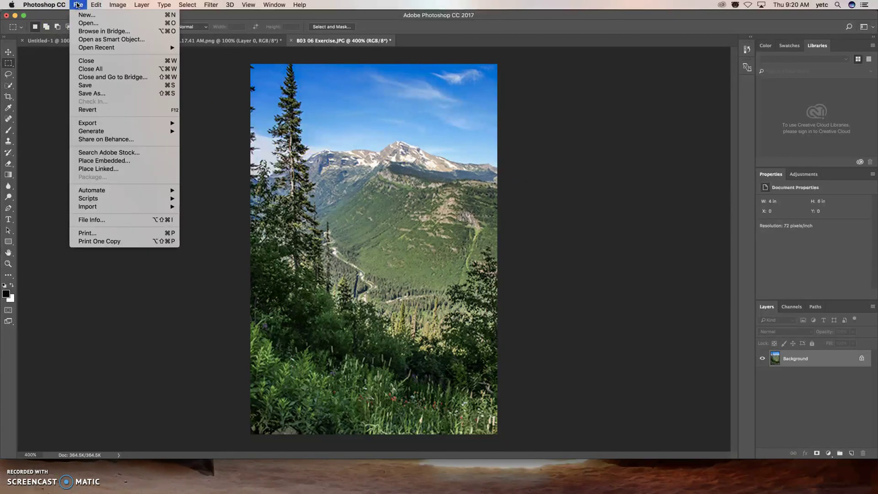
pyautogui.moveTo(97, 124)
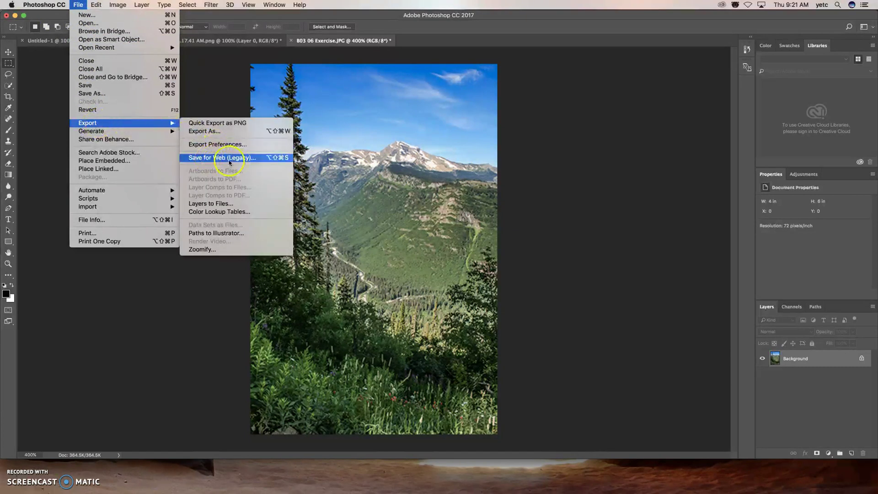
pyautogui.click(235, 161)
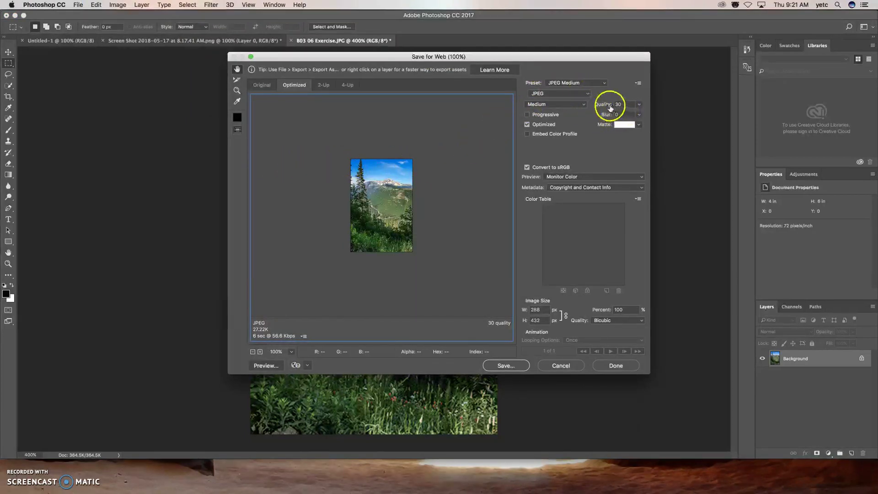
pyautogui.click(581, 105)
pyautogui.click(579, 104)
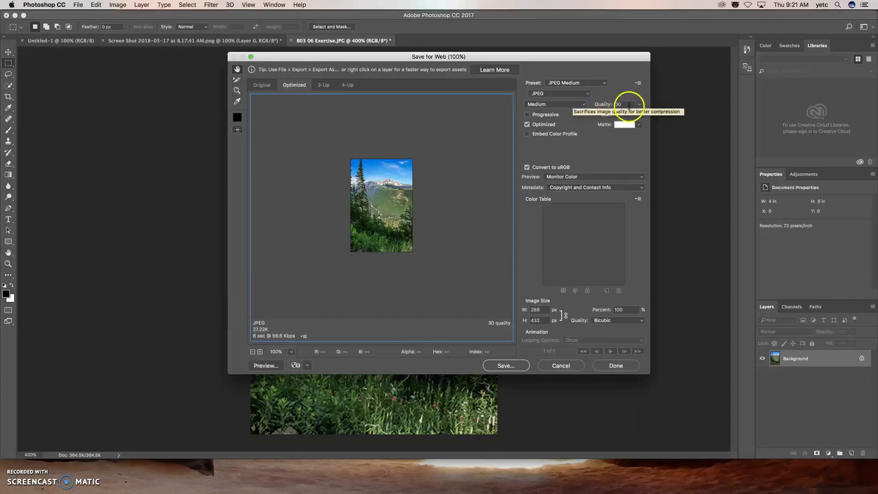
pyautogui.click(512, 366)
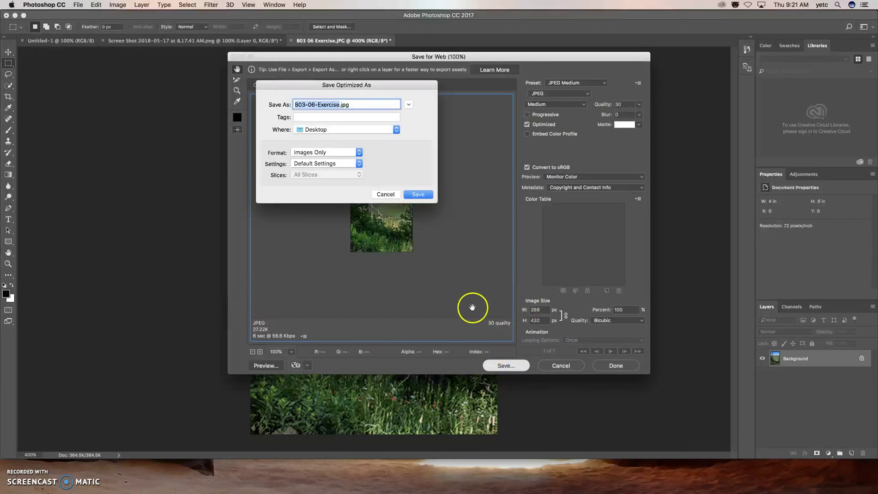
pyautogui.click(413, 194)
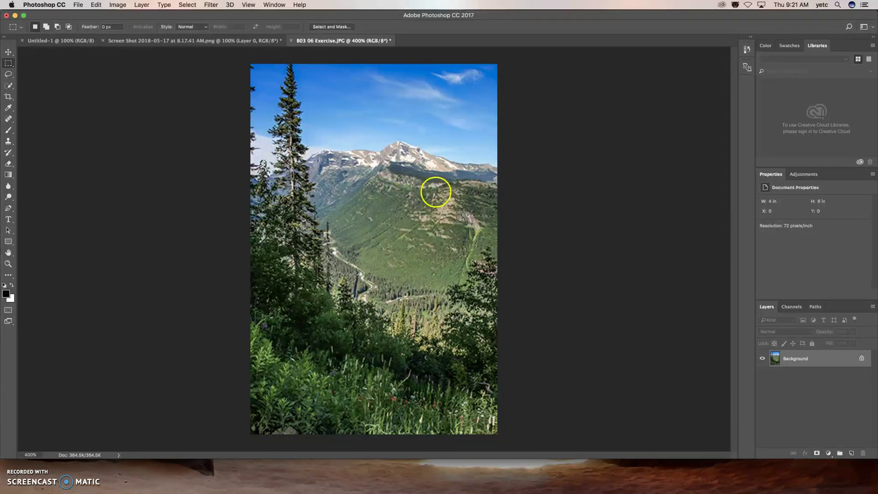
# - Check in Finder that the desktop B03-06-Exercise.jpg is a 29 KB JPEG, then close Info
pyautogui.keyDown('alt'); pyautogui.click(486, 470); pyautogui.keyUp('alt')
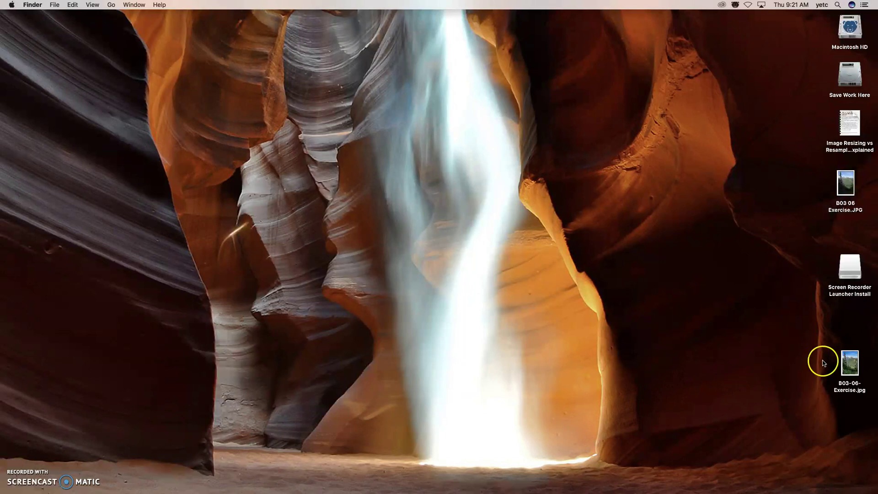
pyautogui.click(846, 359)
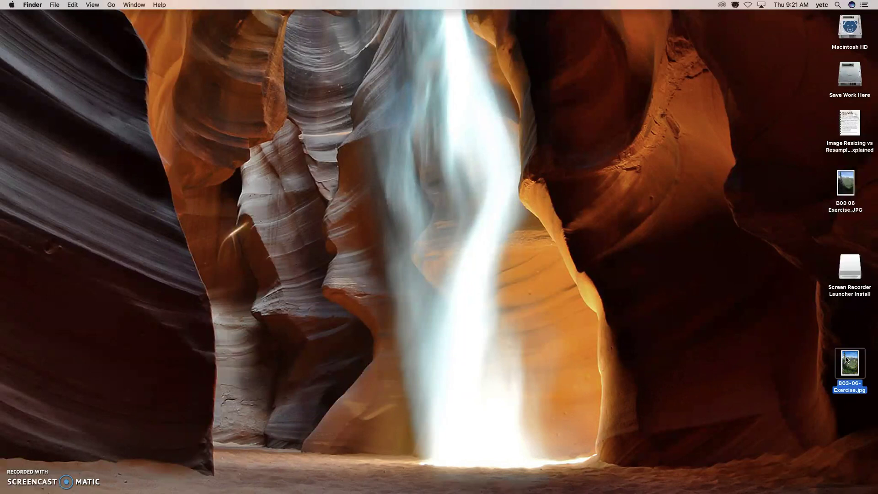
pyautogui.press('super+i')
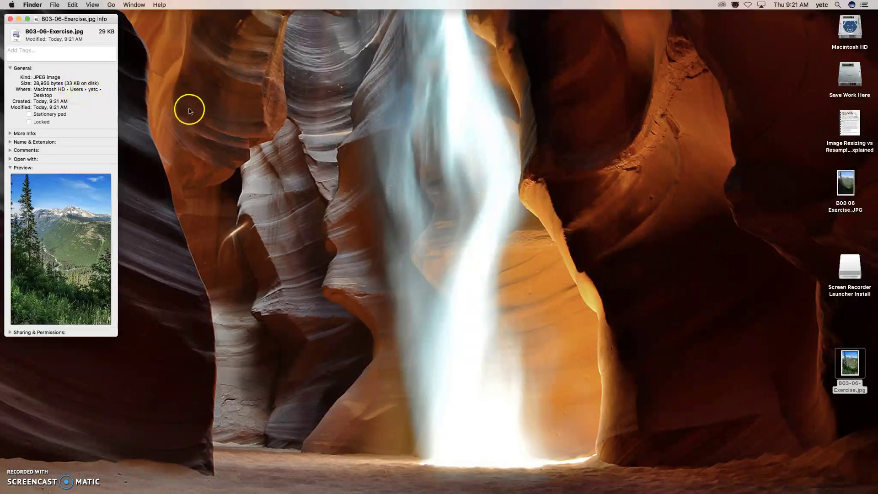
pyautogui.click(9, 19)
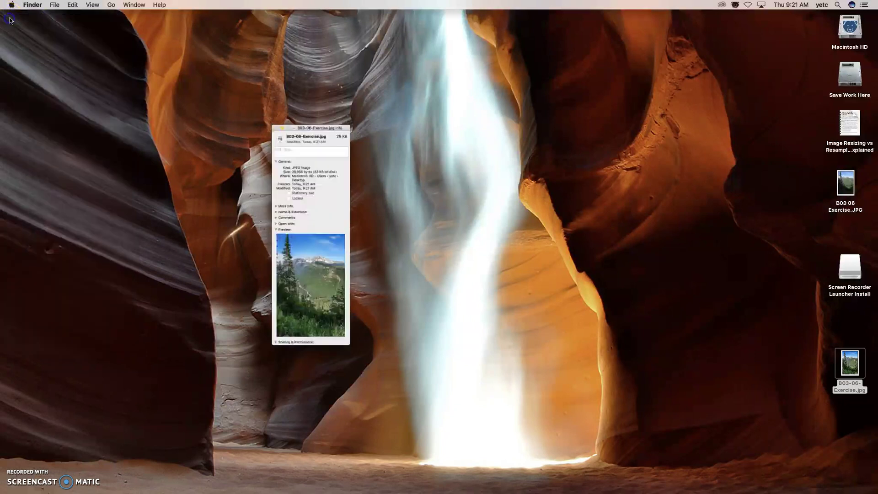